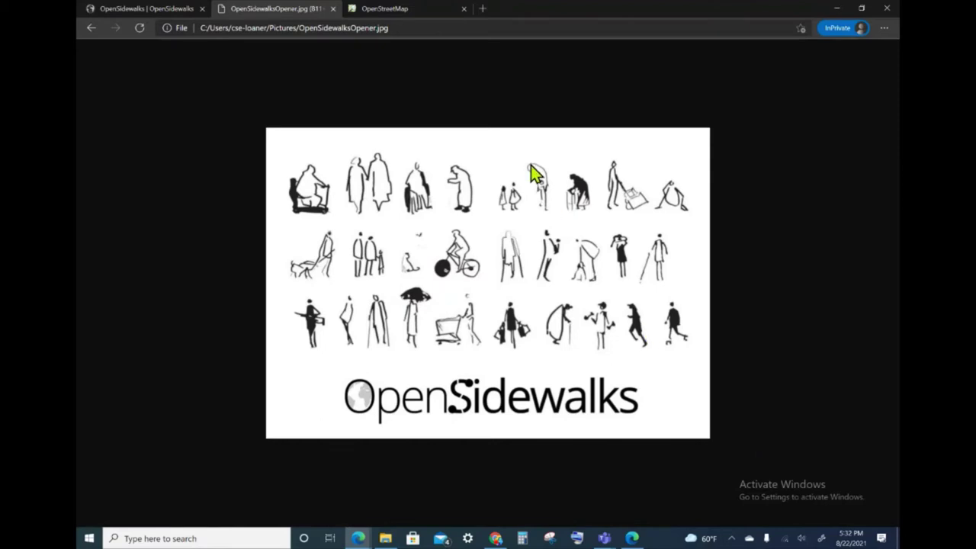
- In the OpenStreetMap tab, go to tasks.opensidewalks.com using the address-bar autocomplete
left_click(424, 17)
left_click(414, 28)
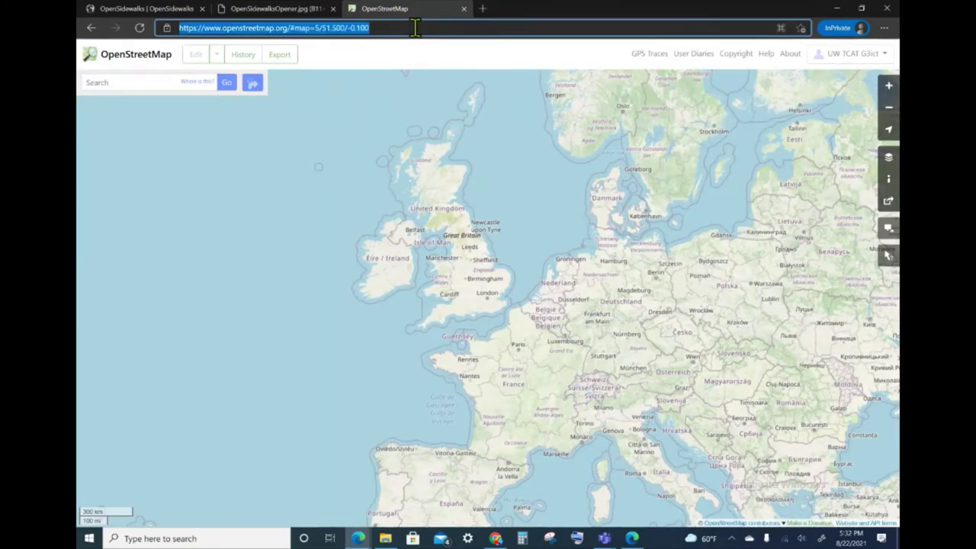
type("tasks.opensidewalks.com")
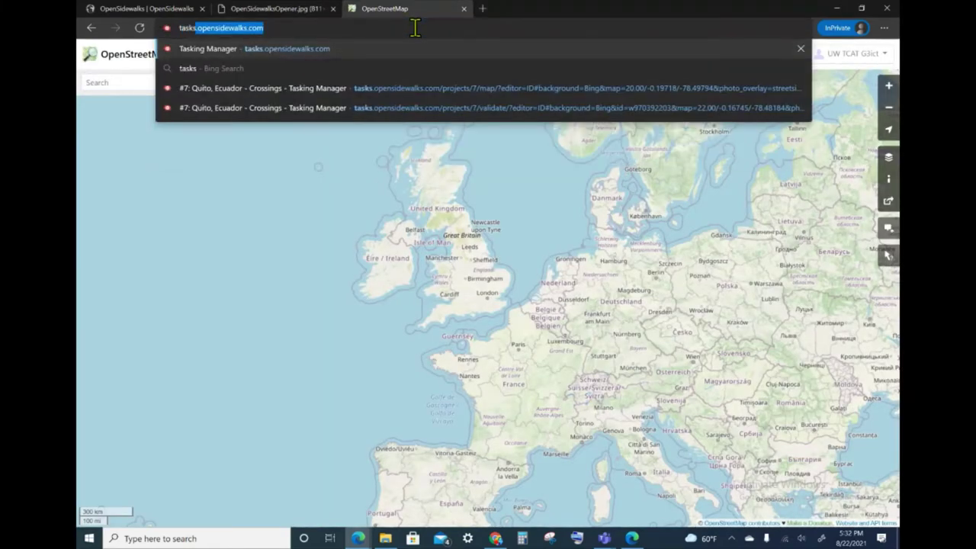
key("Right")
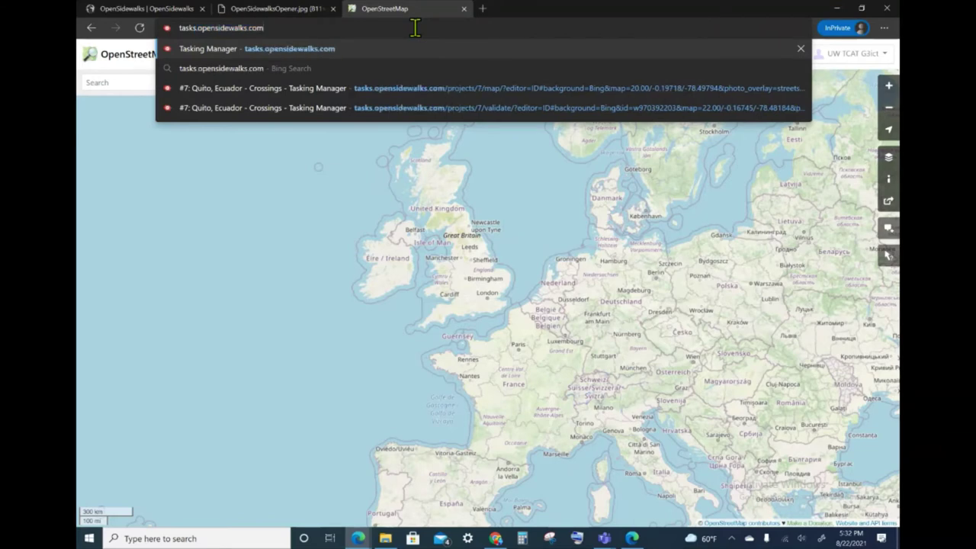
key("Return")
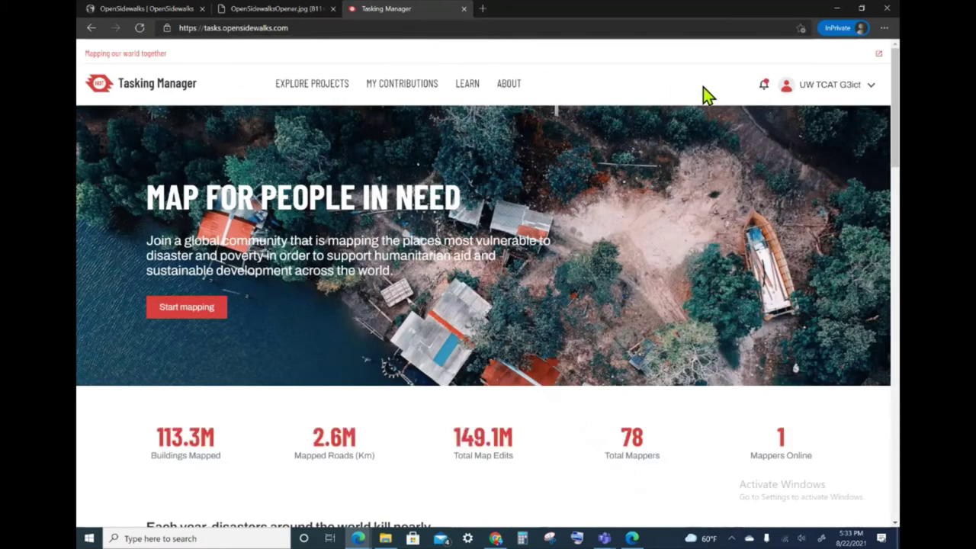
- Log out of the Tasking Manager, then log back in by granting OpenStreetMap access
left_click(850, 89)
left_click(791, 143)
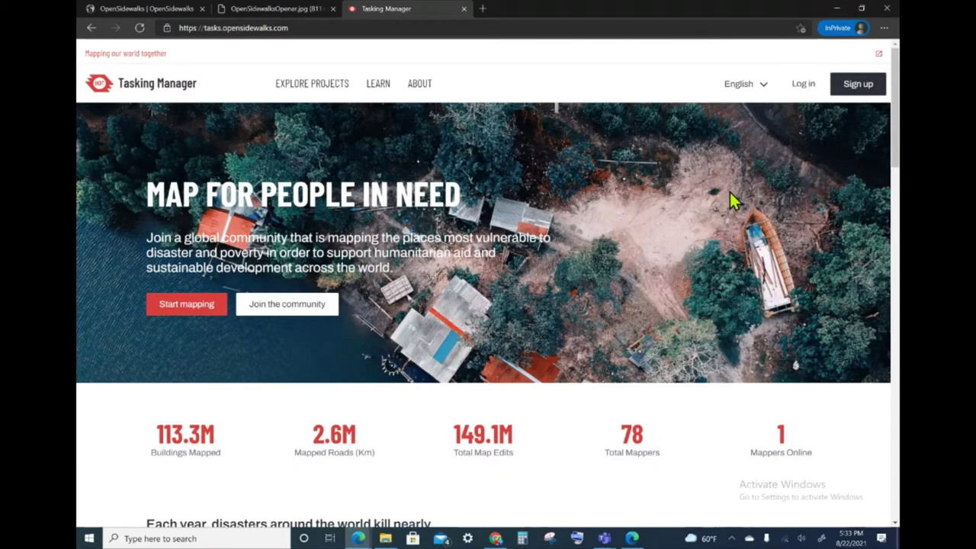
left_click(804, 86)
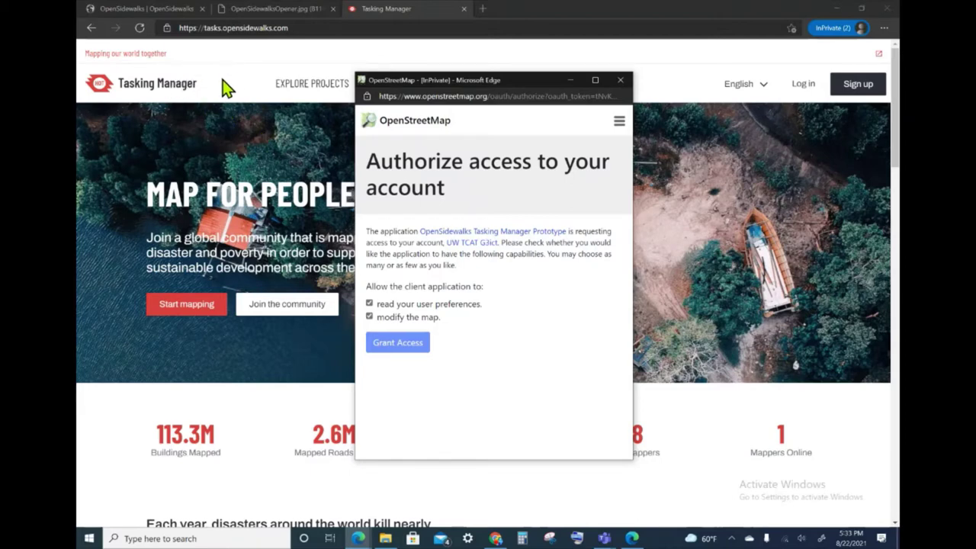
left_click(410, 344)
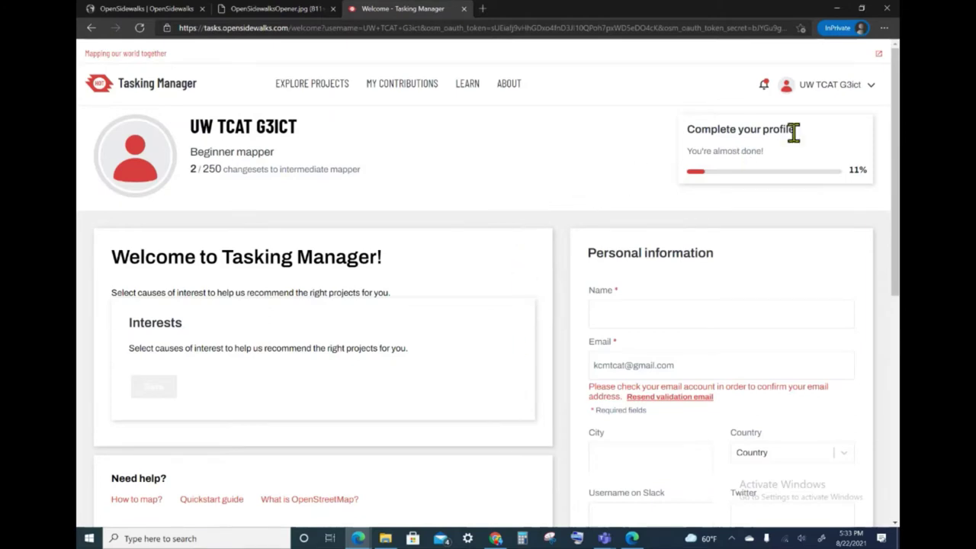
- Open Settings from the user menu and review the iD Editor default and notification options
scroll(612, 278, "down", 4)
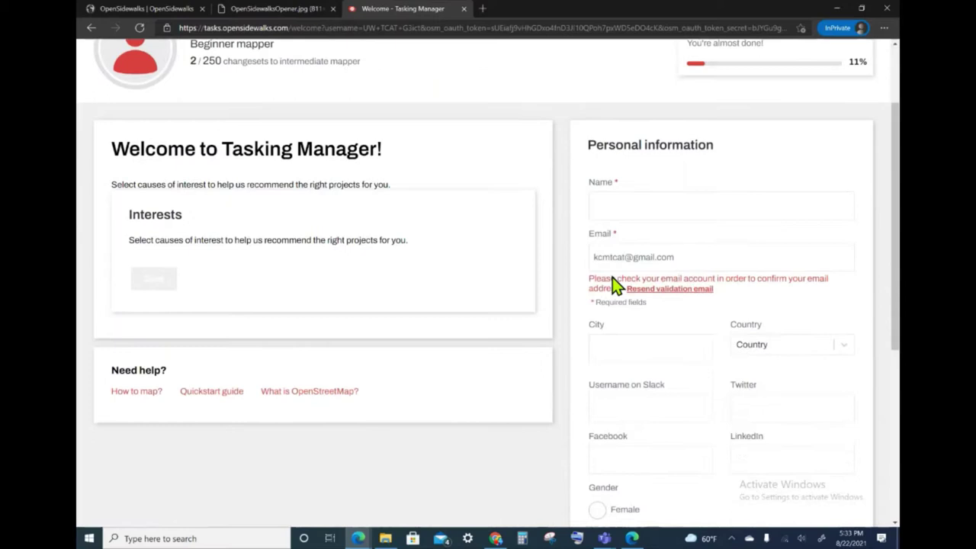
scroll(612, 276, "up", 4)
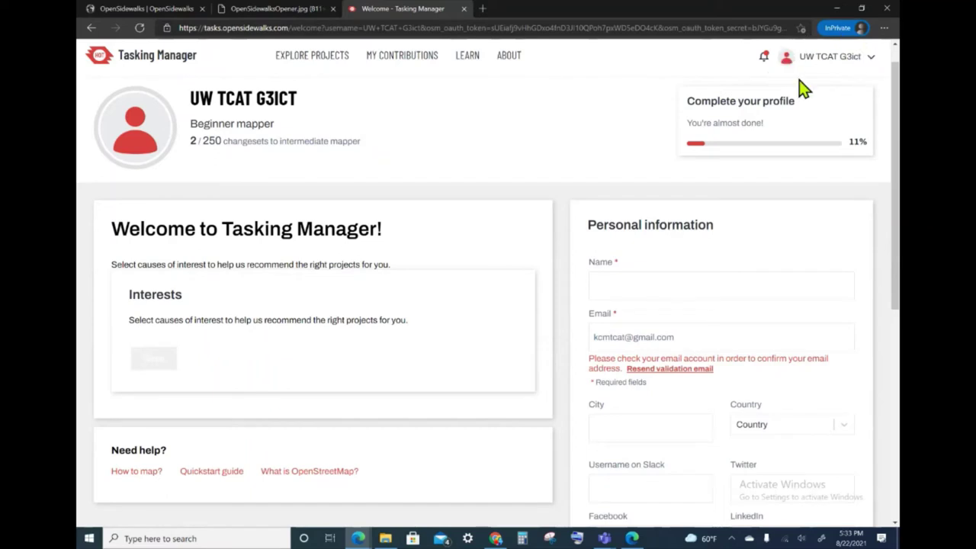
left_click(872, 59)
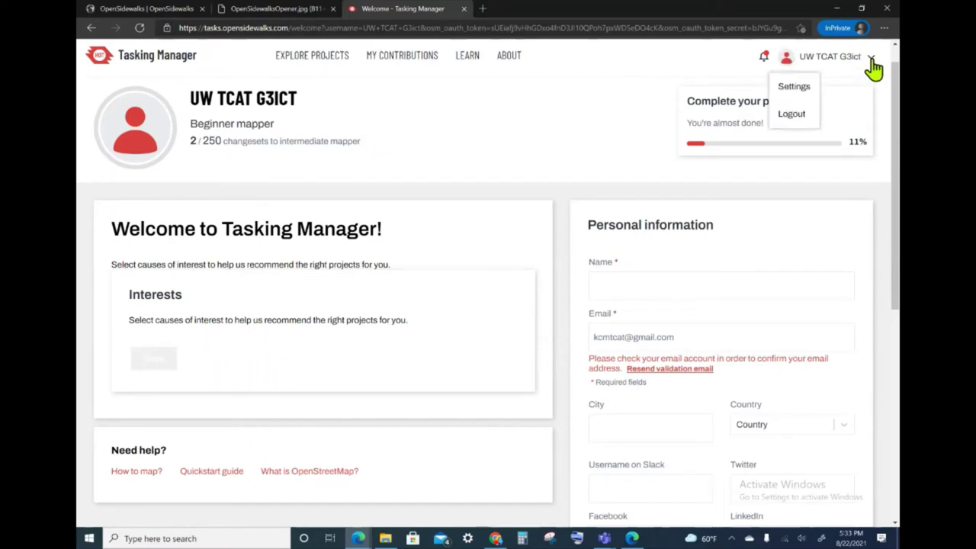
left_click(796, 96)
scroll(505, 304, "down", 2)
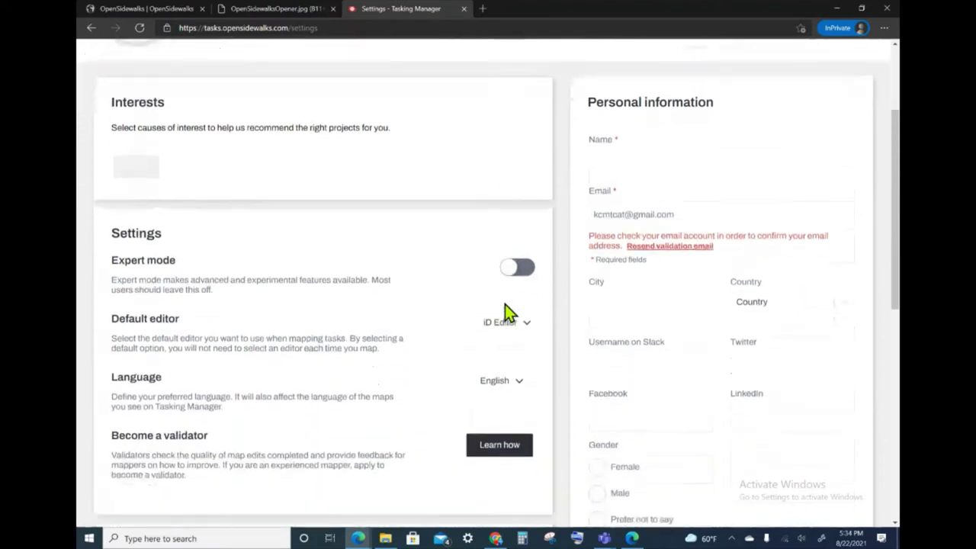
scroll(505, 309, "down", 1)
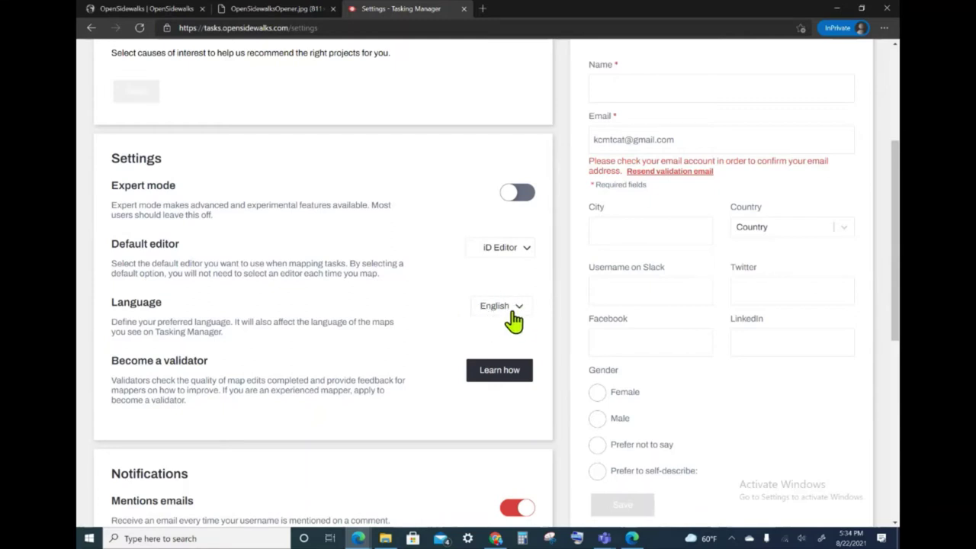
scroll(513, 321, "down", 3)
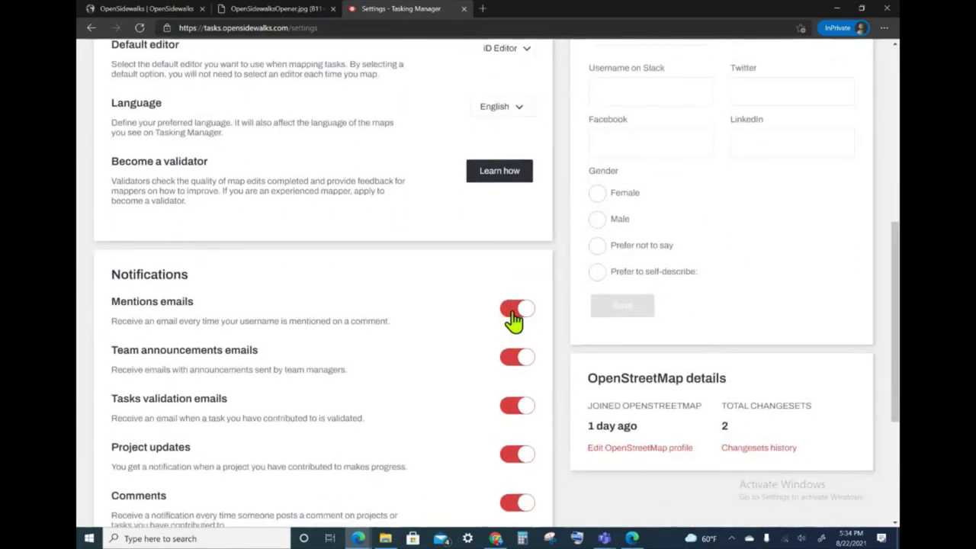
scroll(513, 320, "down", 2)
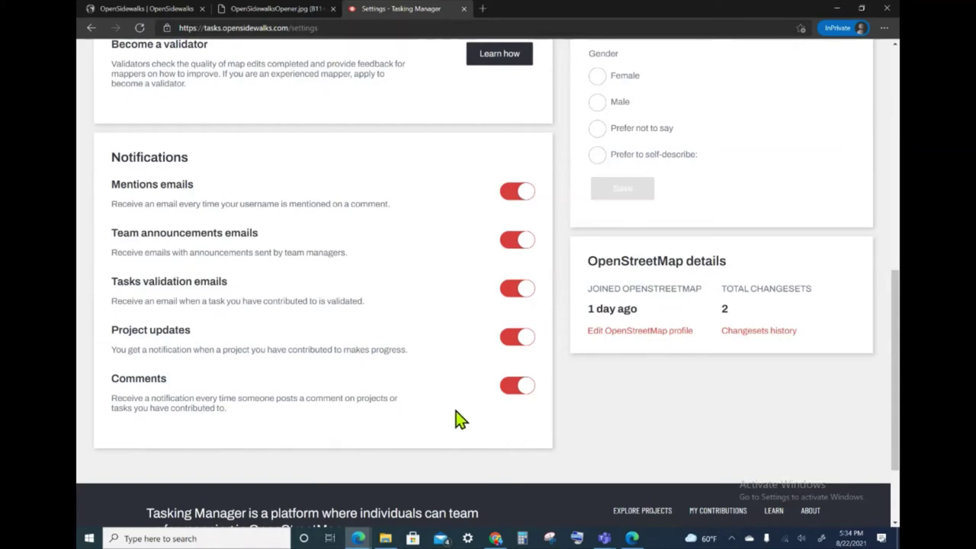
scroll(458, 420, "up", 7)
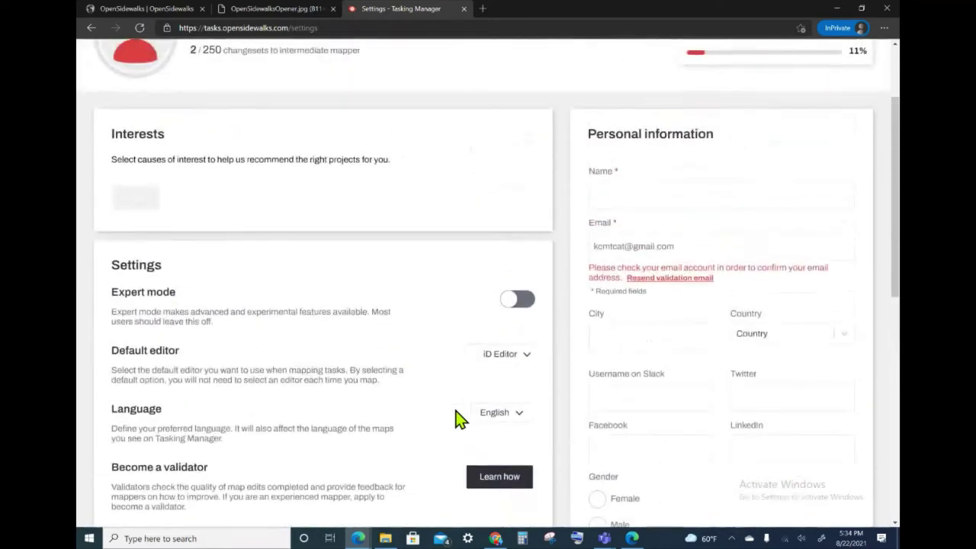
scroll(459, 419, "up", 2)
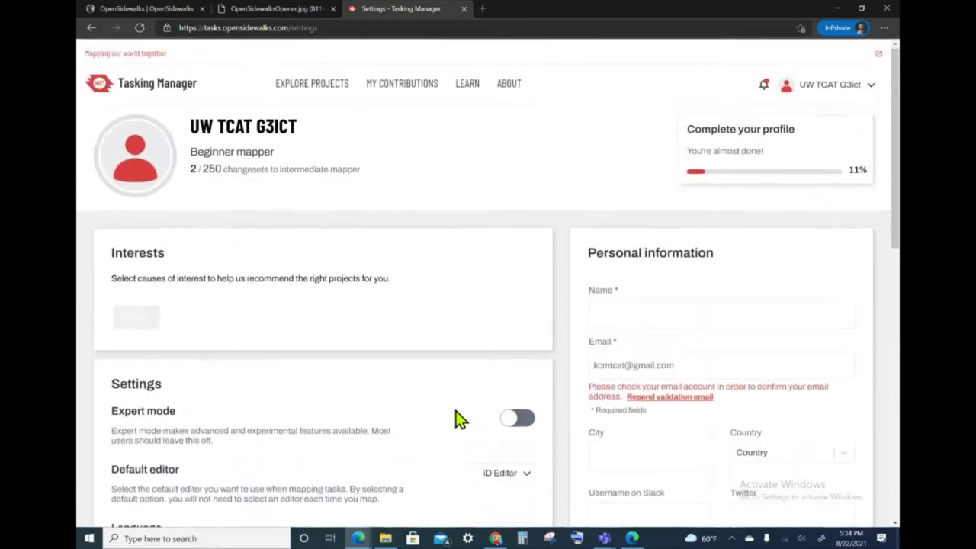
- Browse the Explore Projects list of 25 sidewalk and crossing mapping projects
left_click(309, 96)
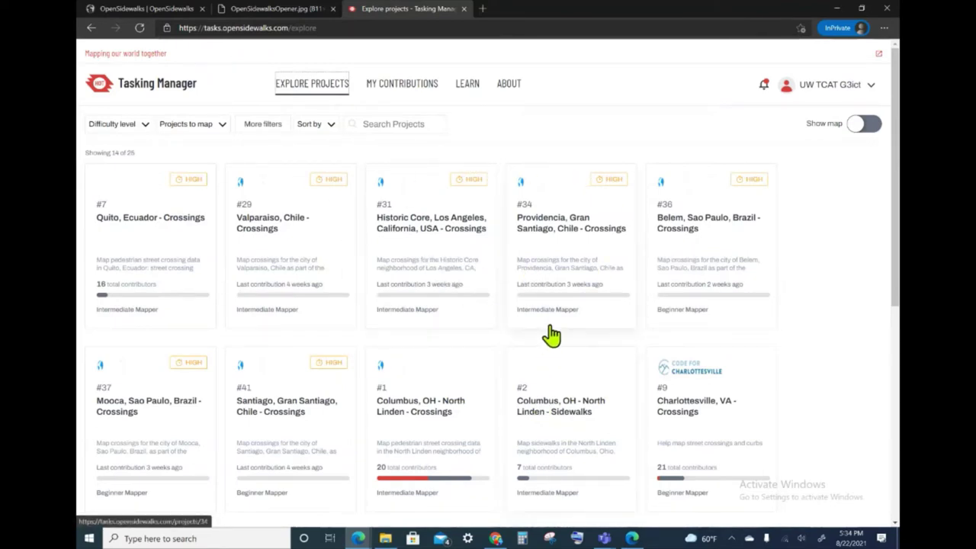
scroll(552, 333, "down", 1)
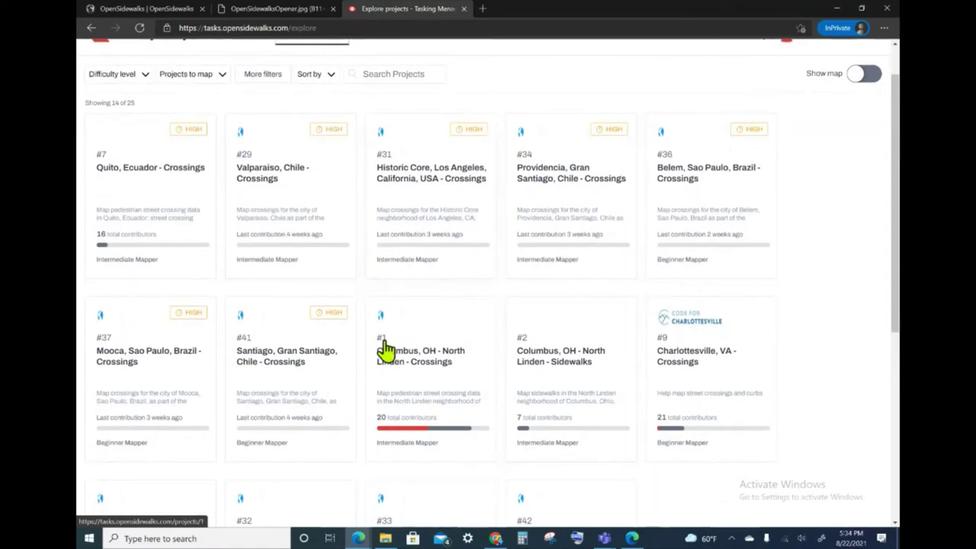
scroll(436, 381, "down", 3)
scroll(439, 381, "down", 2)
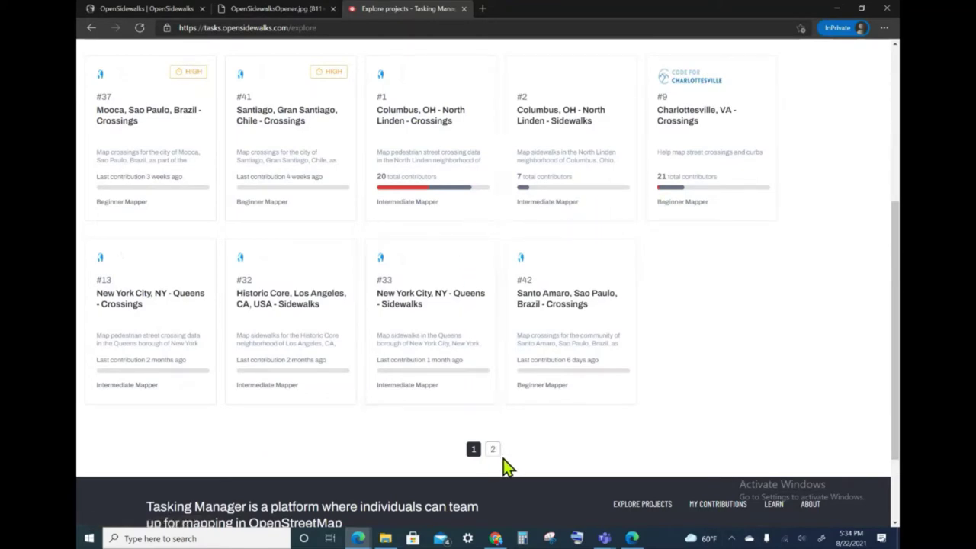
scroll(545, 261, "up", 4)
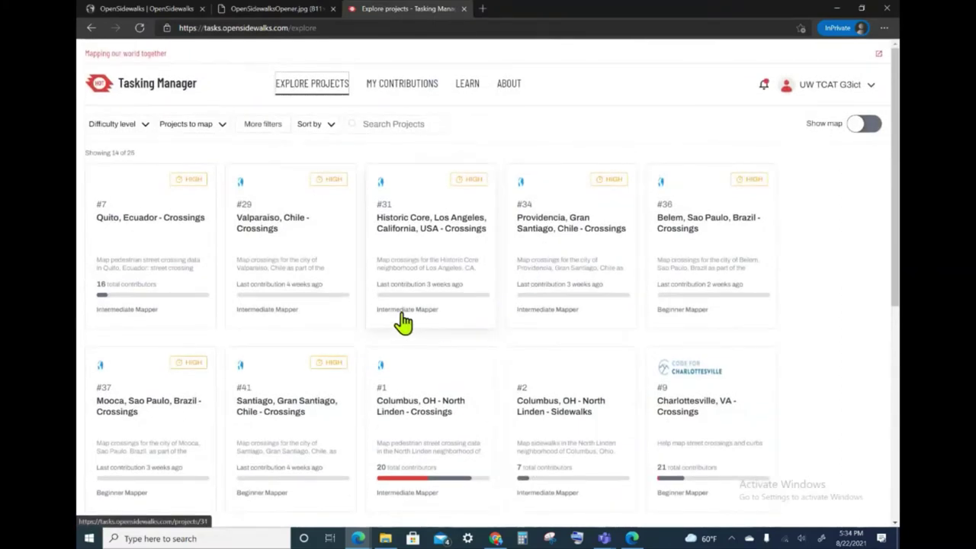
- Open project #36 Belem, Sao Paulo, Brazil - Crossings and read through its description
left_click(706, 240)
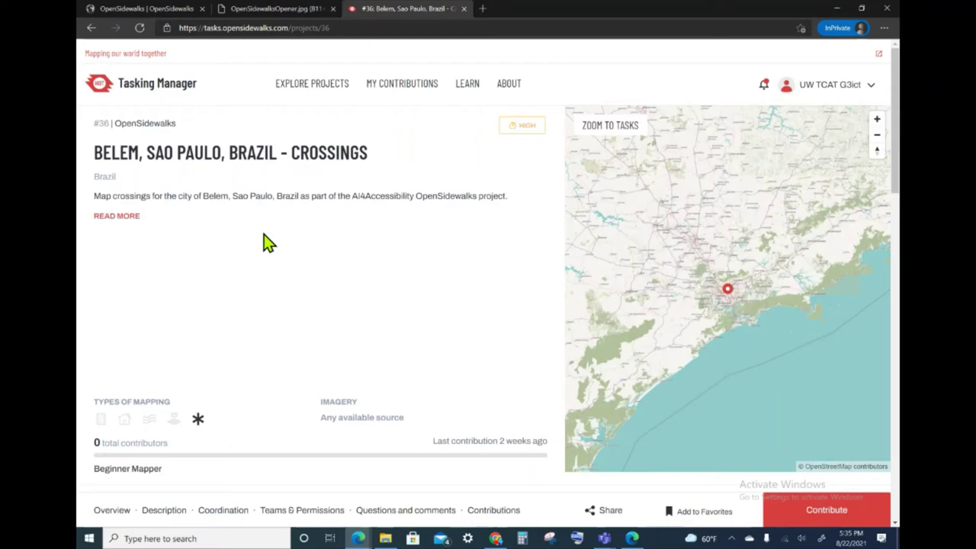
scroll(263, 239, "down", 1)
scroll(263, 238, "down", 2)
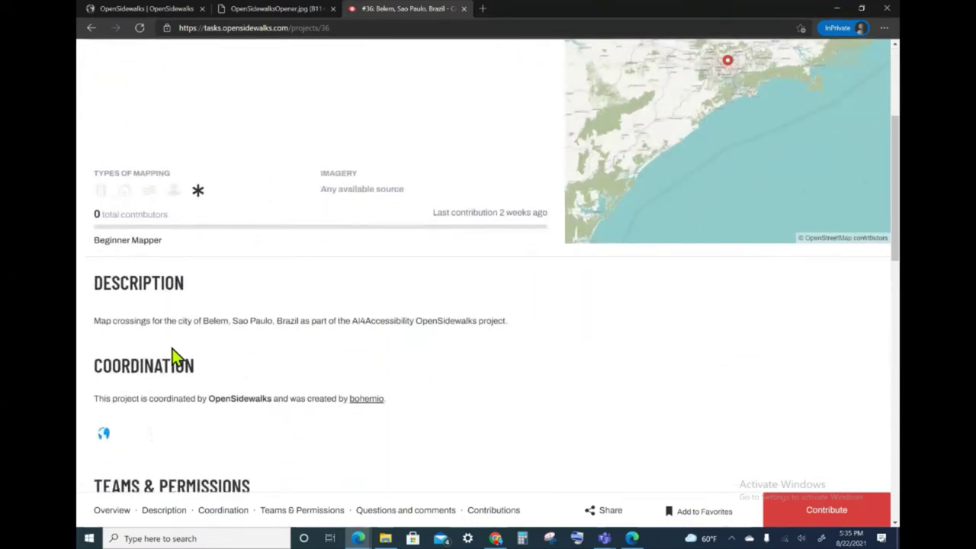
scroll(466, 323, "up", 2)
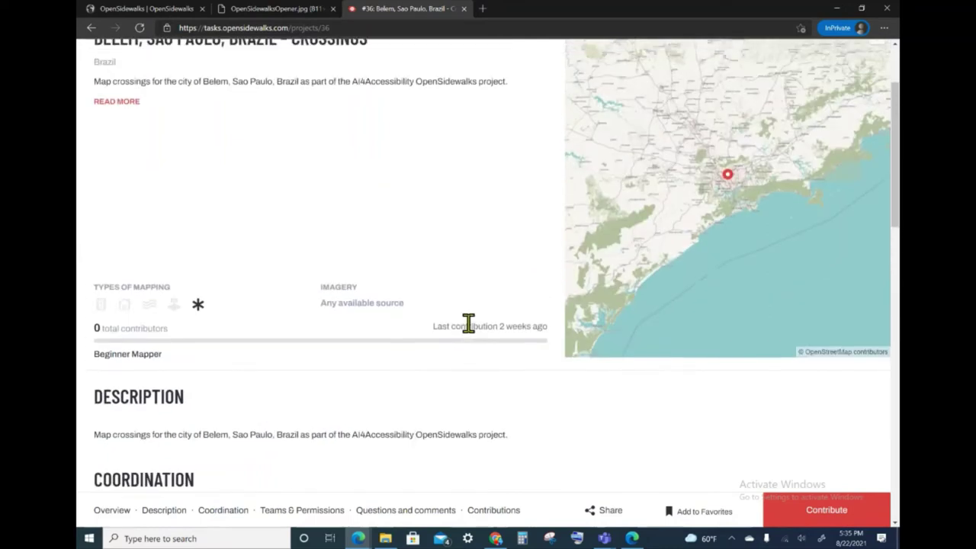
scroll(469, 333, "up", 1)
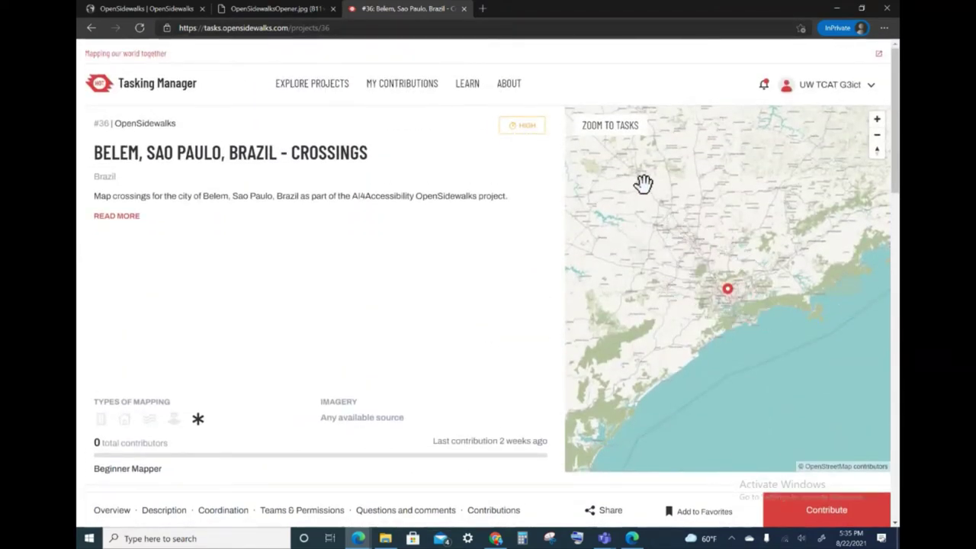
left_click(622, 127)
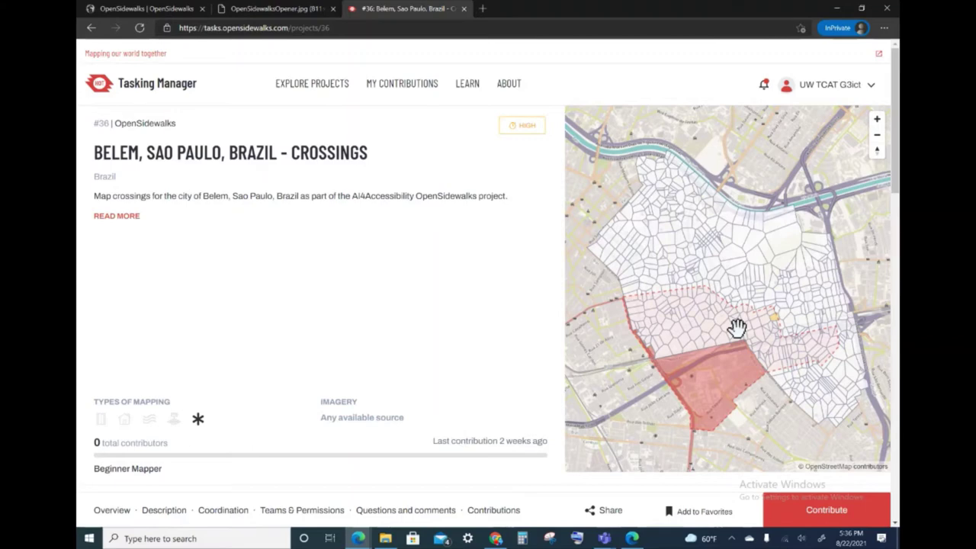
- Open Contribute and select hexagon task #319 inside the pink priority area
left_click(842, 516)
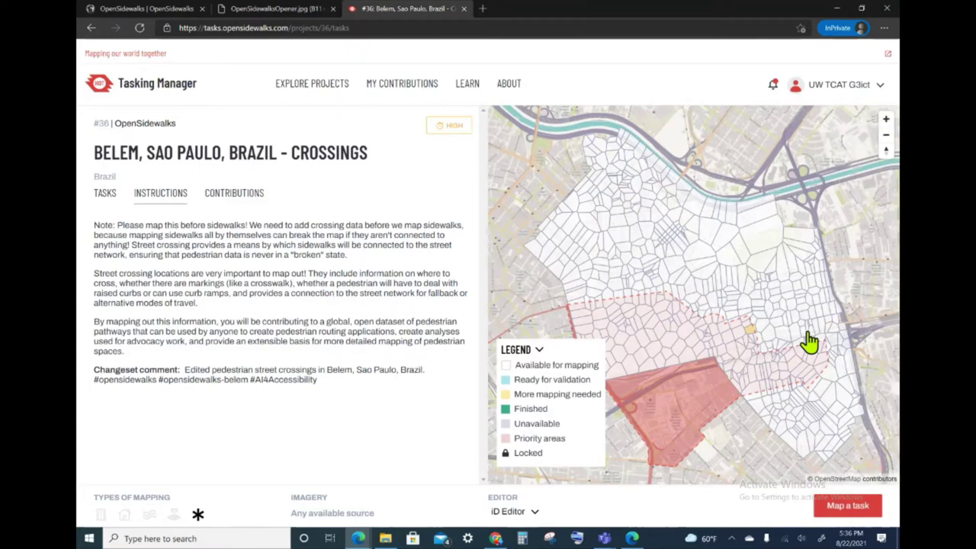
left_click(707, 276)
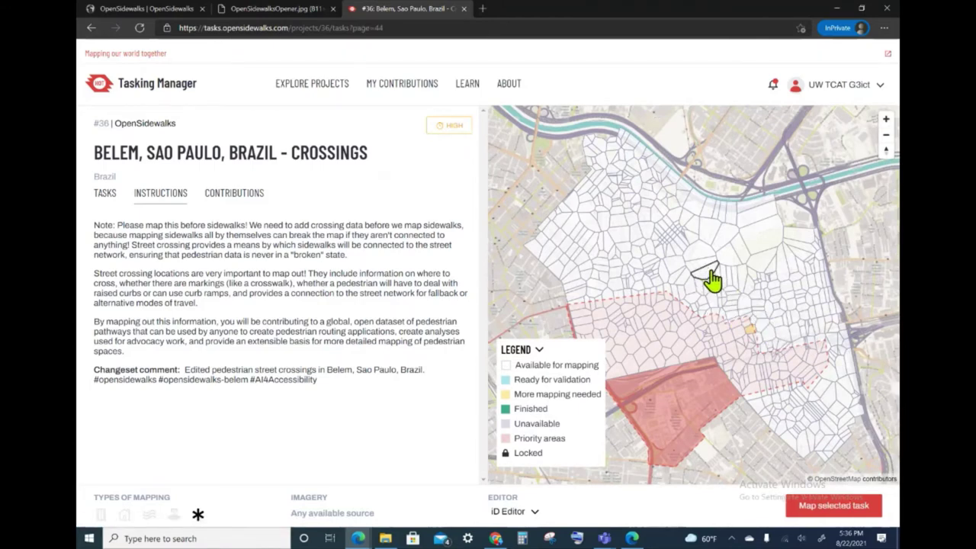
left_click(672, 342)
- Lock task #319 with 'Map selected task' so it opens in the iD editor
left_click(829, 506)
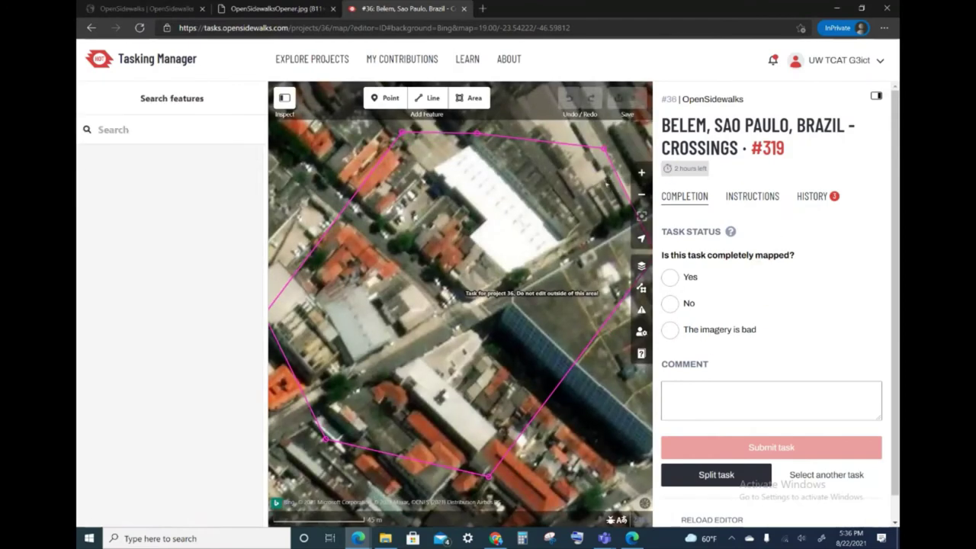
mouse_move(606, 183)
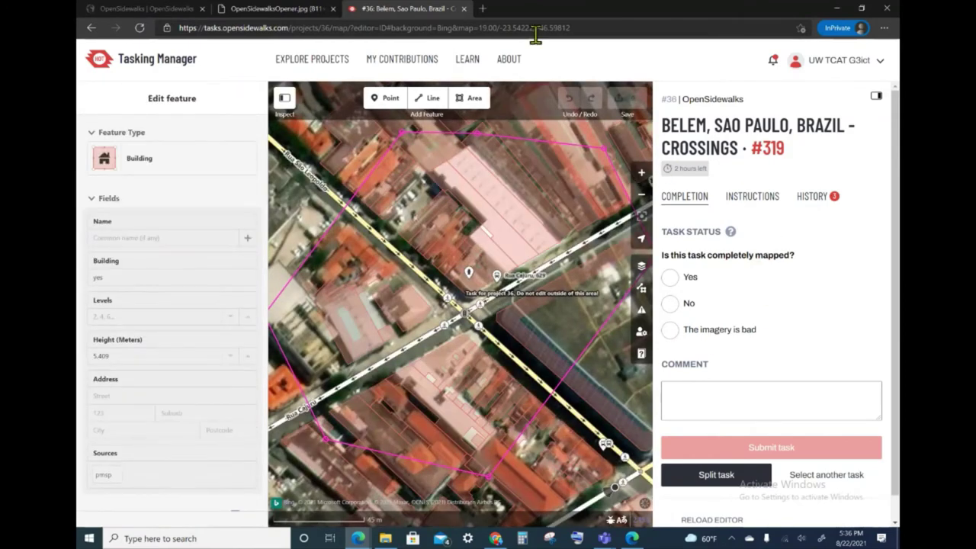
- In a new tab, go to tasks.opensidewalks.com and reopen project #36 from Explore Projects
left_click(482, 9)
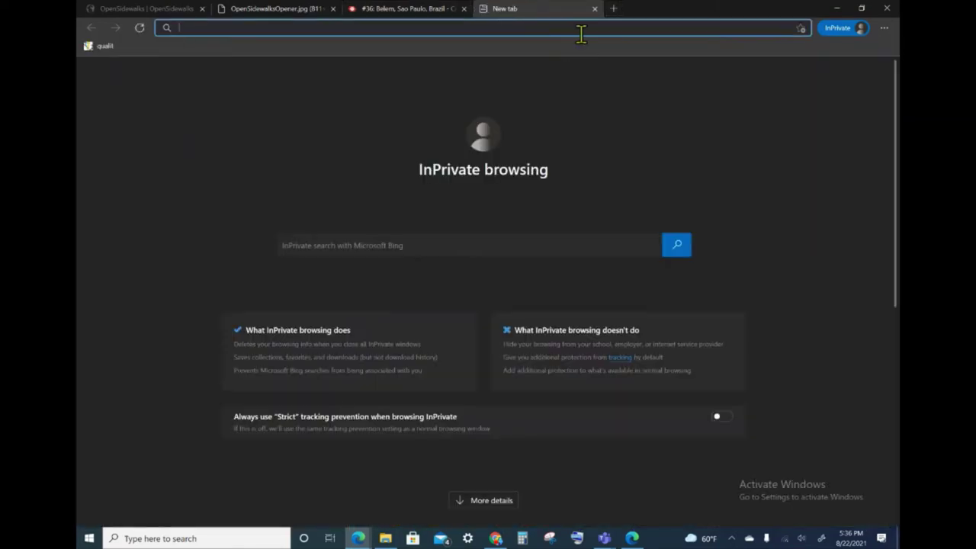
type("tasks.opensidewalks.com")
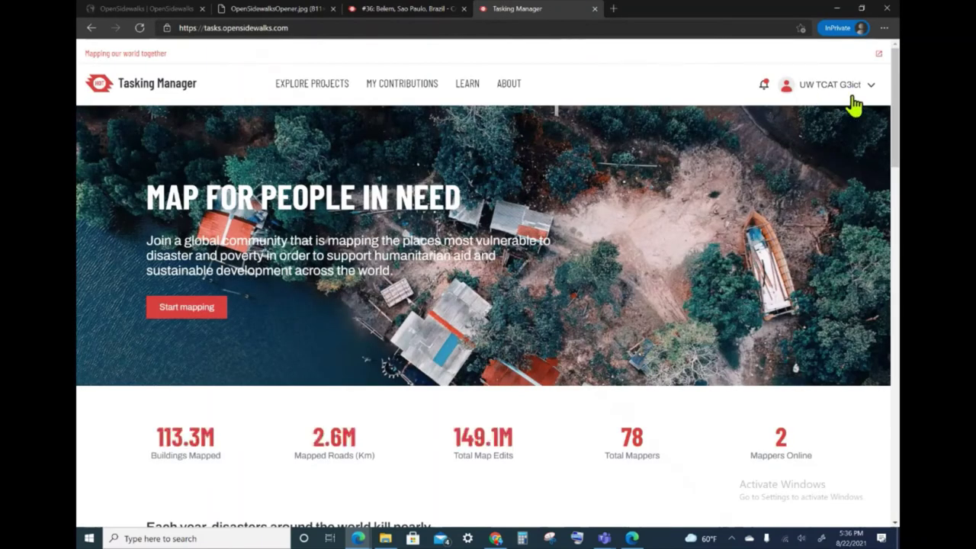
left_click(318, 86)
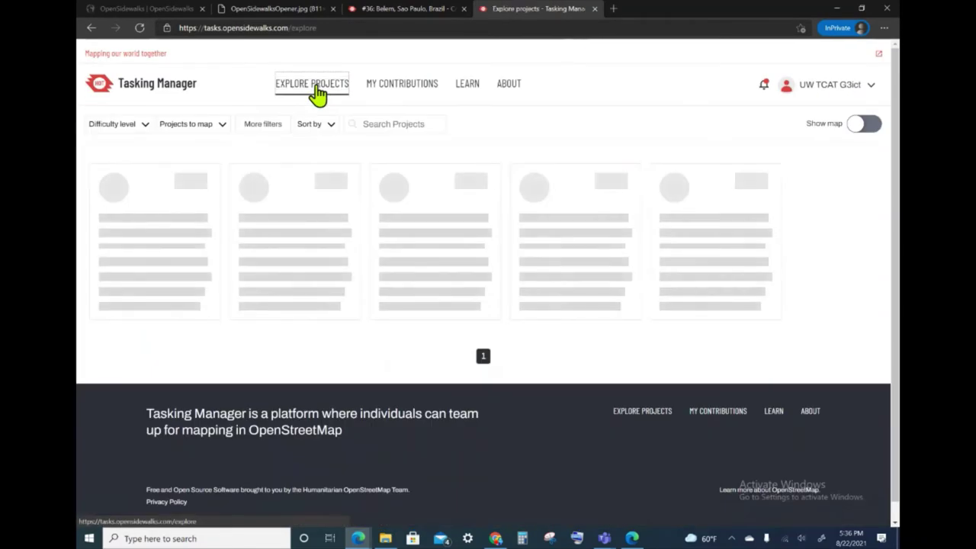
left_click(674, 244)
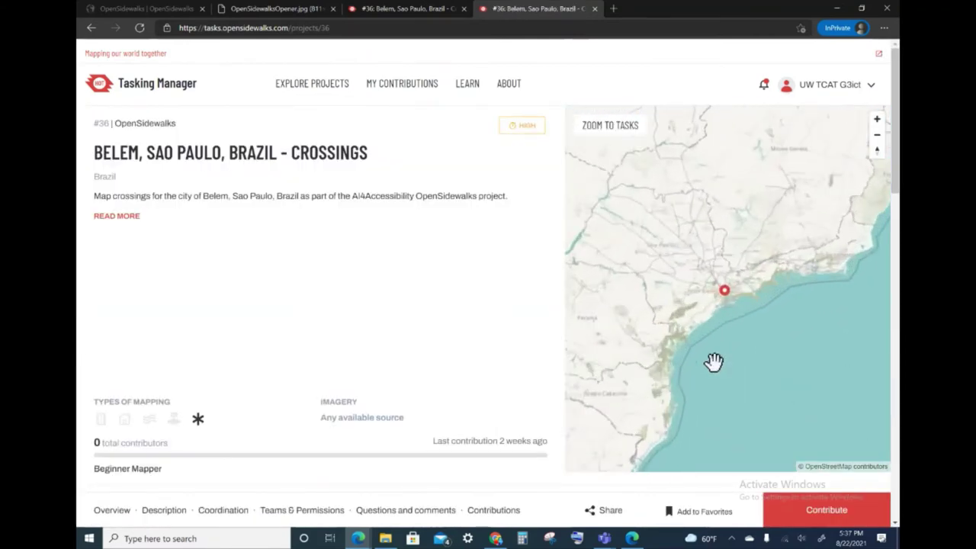
- Zoom to the project's tasks, open Contribute, and select a task cell on the map
left_click(612, 126)
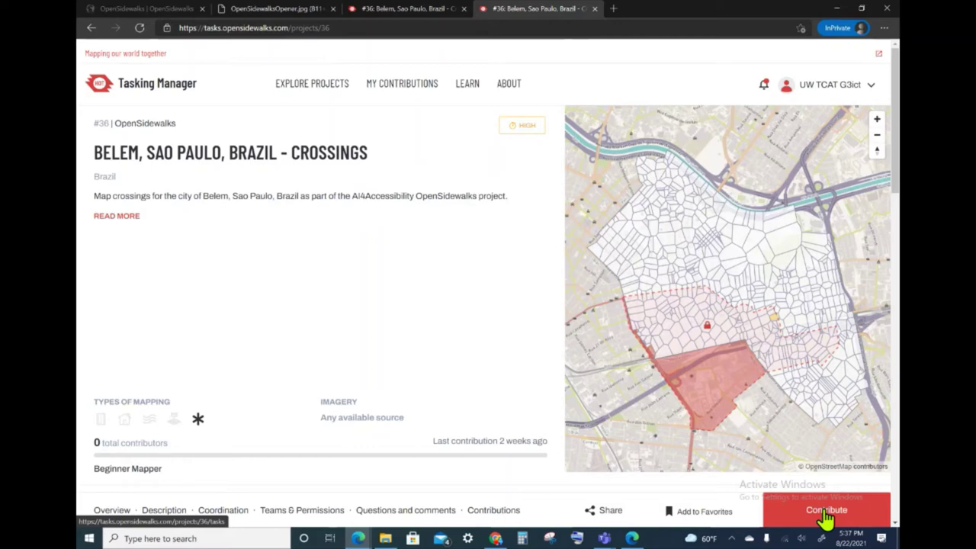
left_click(826, 510)
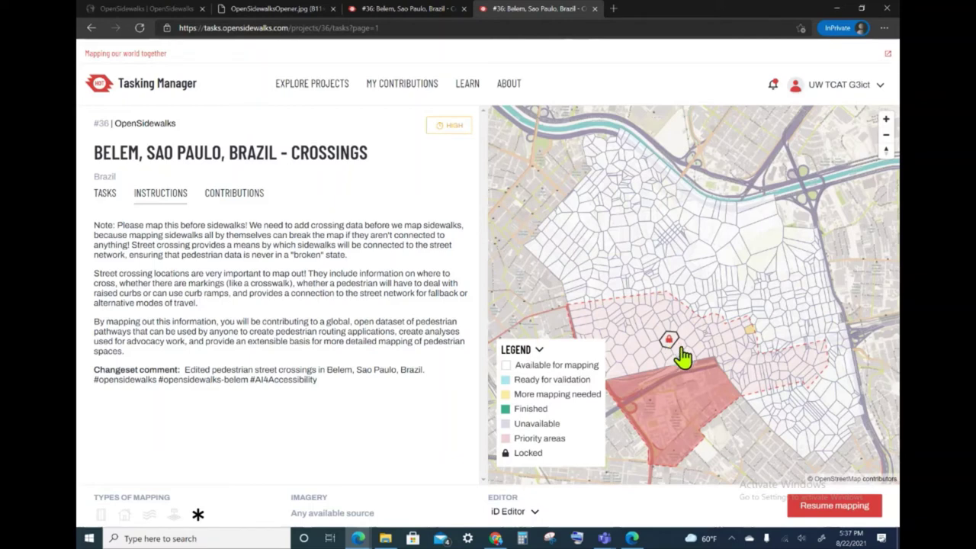
left_click(683, 361)
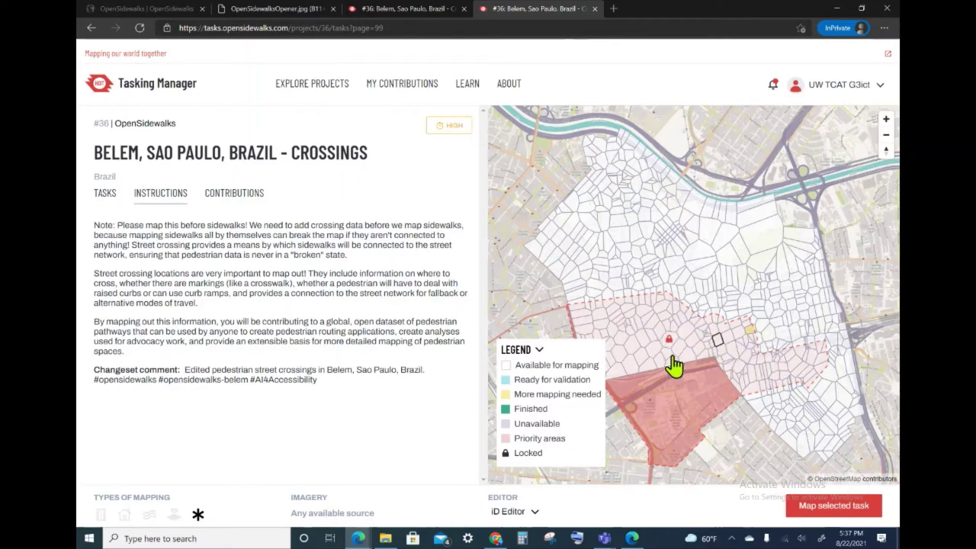
- Back in task #319's editor, select Rua São Leopoldo and then its zebra crossing node
left_click(431, 15)
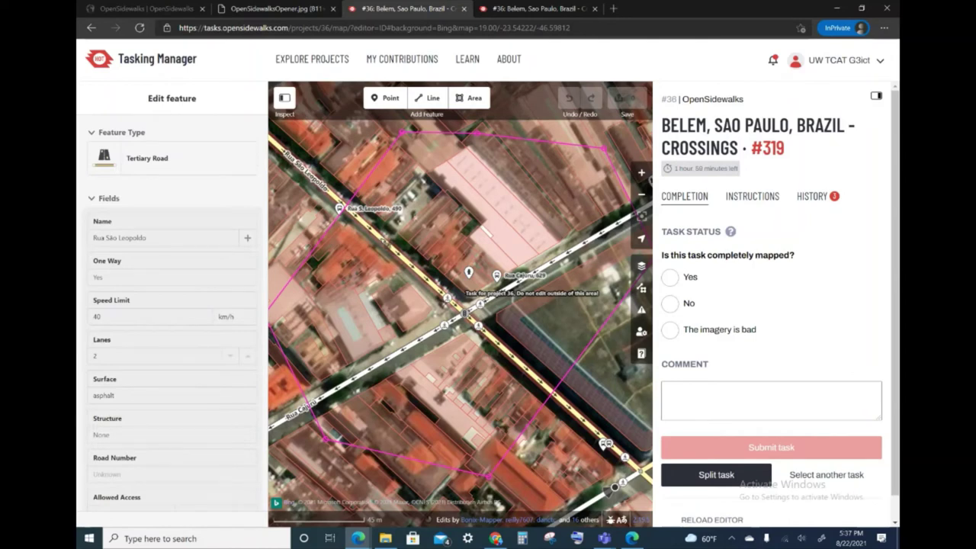
left_click(463, 313)
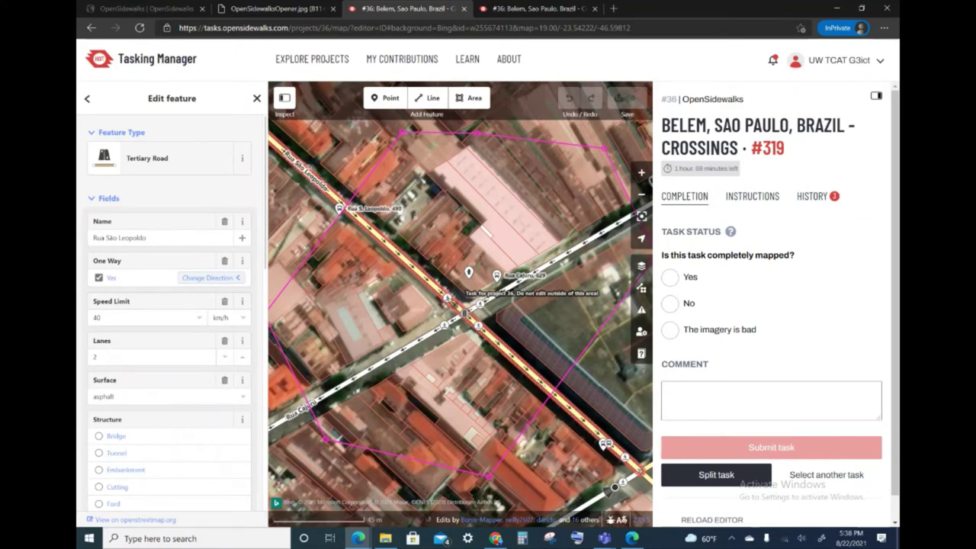
left_click(448, 298)
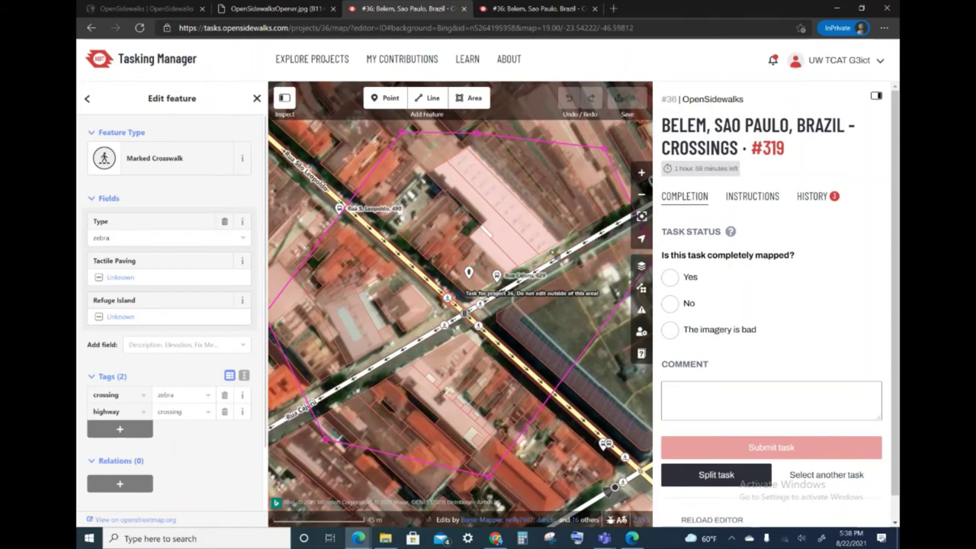
left_click(752, 199)
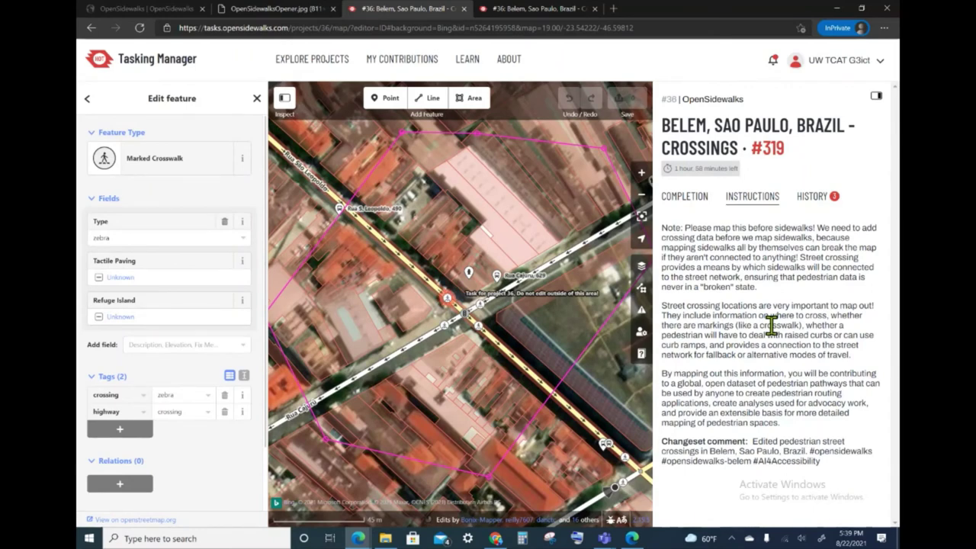
left_click(822, 203)
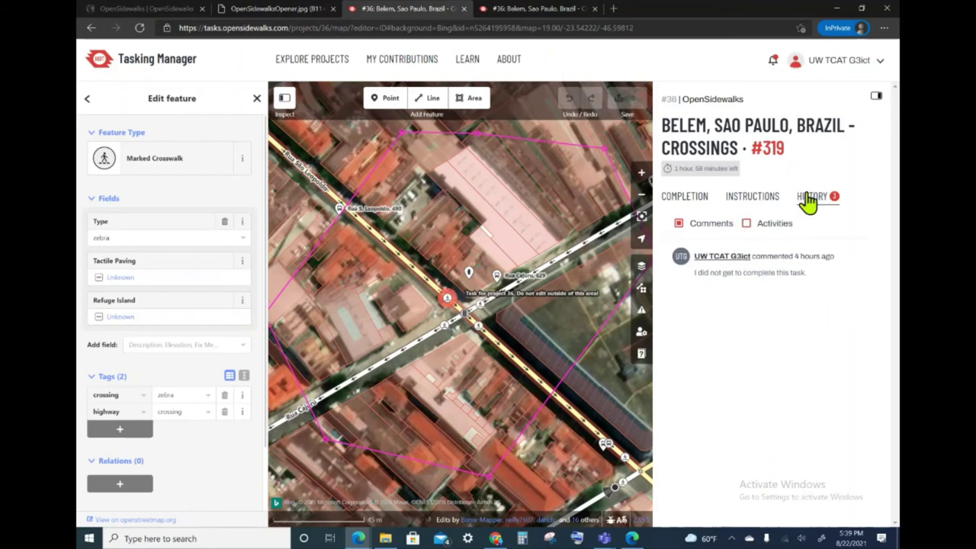
left_click(699, 202)
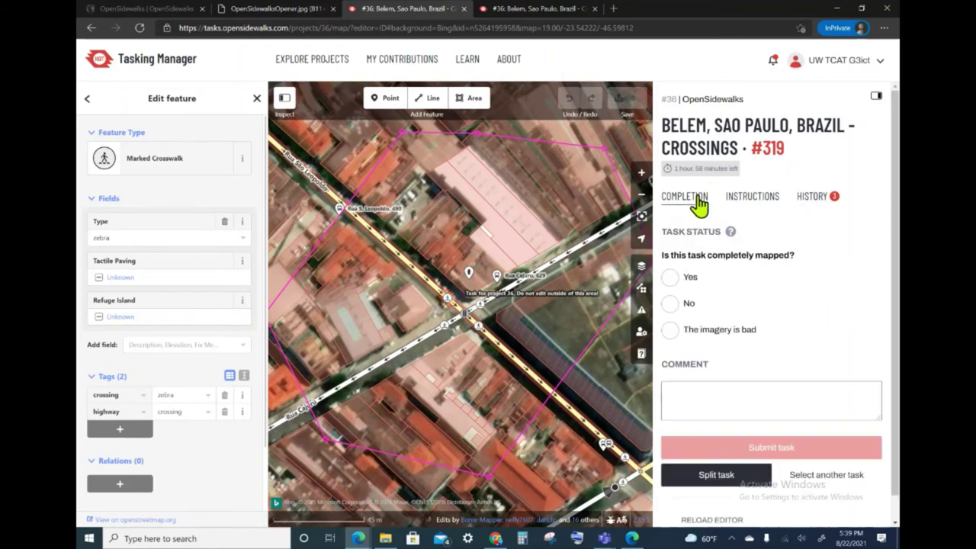
left_click(875, 98)
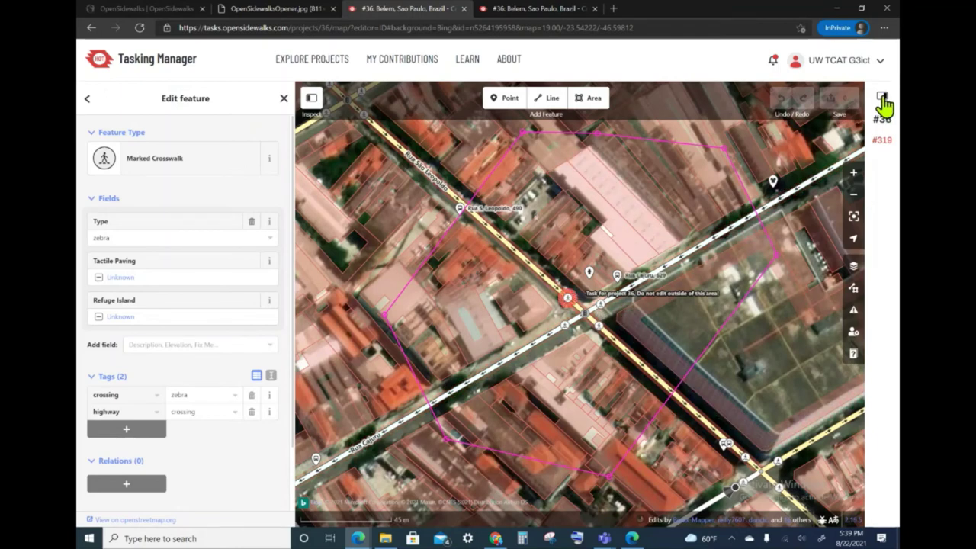
left_click(883, 99)
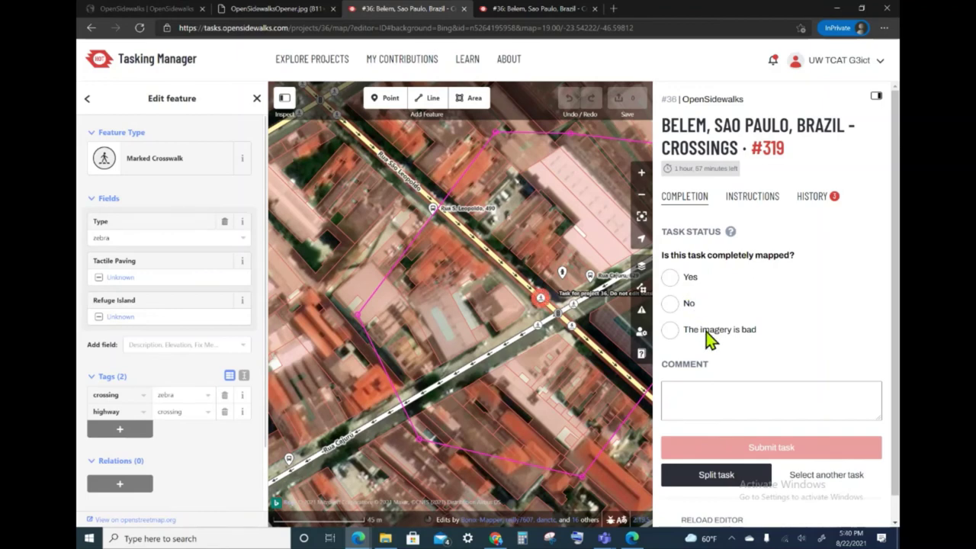
- Answer No to 'completely mapped' for task #319 and add the comment 'Not complete'
left_click(672, 305)
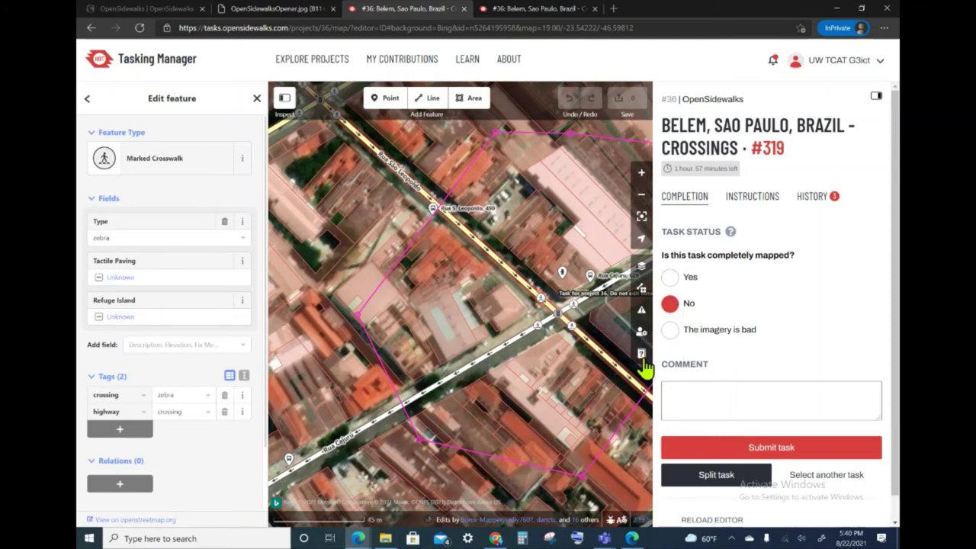
left_click(764, 411)
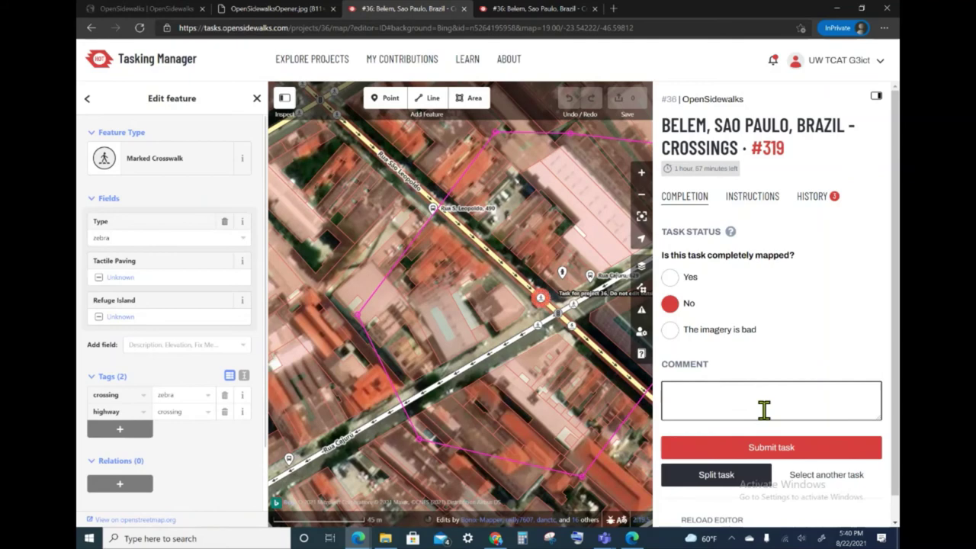
type("Not complete")
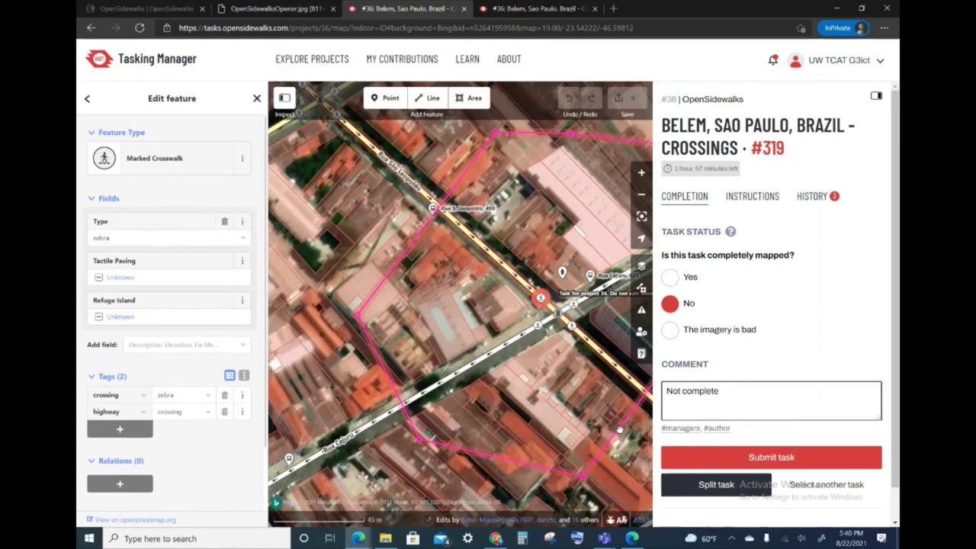
- Submit task #319 as not completely mapped, returning to the project #36 task map
left_click(808, 460)
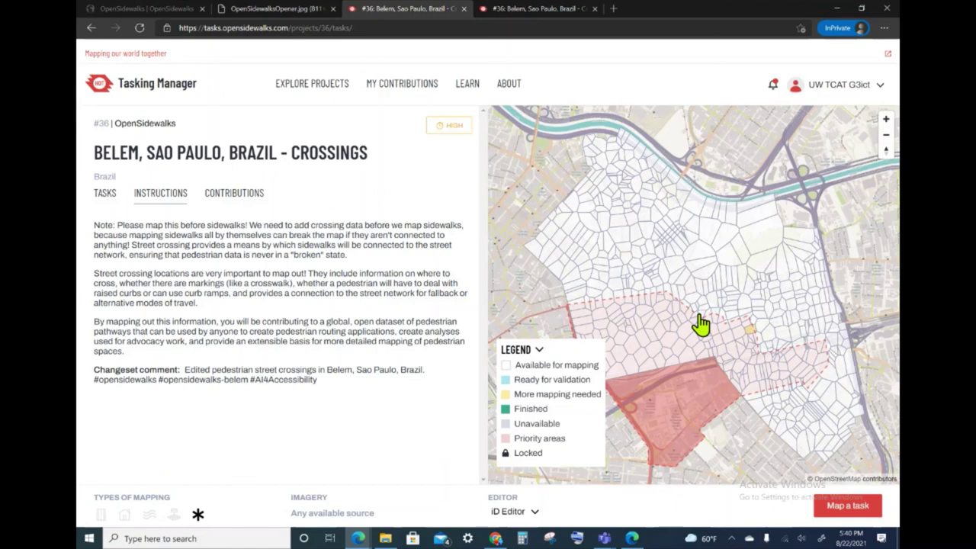
- Switch to the OpenSidewalksOpener.jpg tab showing the OpenSidewalks title image
left_click(290, 10)
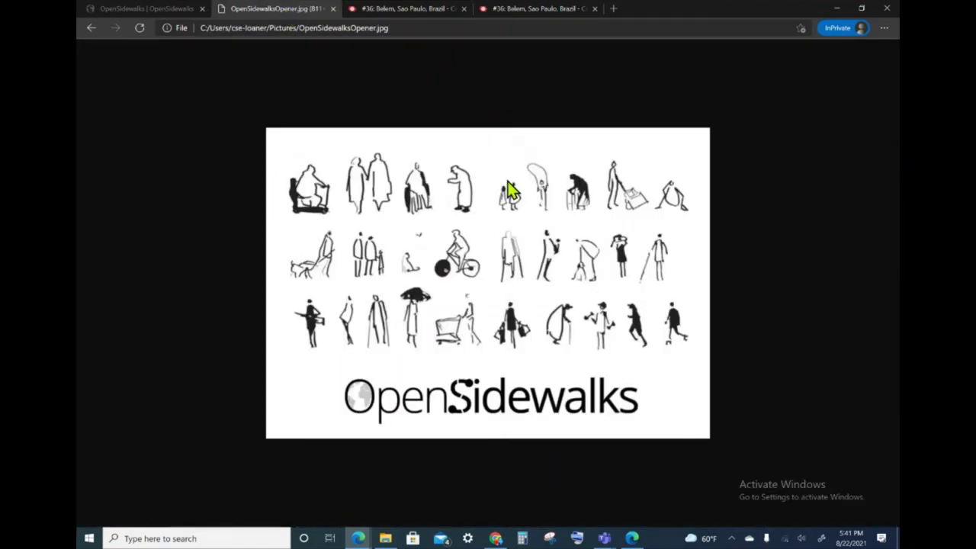